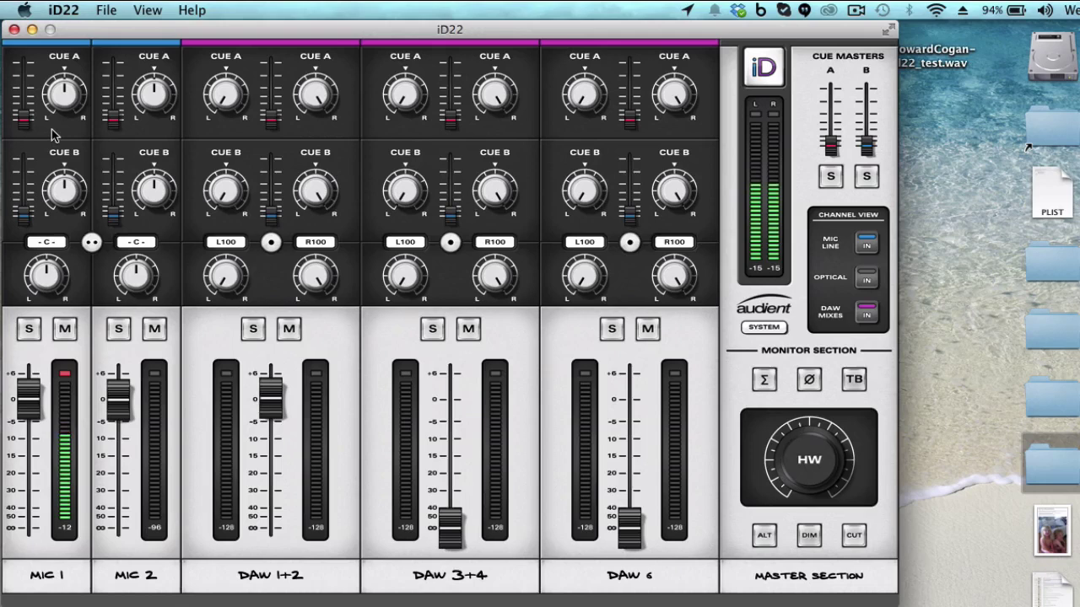
# Turn off DAW Mixes and Optical in Channel View, leaving only Mic/Line channels visible.
pyautogui.moveTo(25, 118)
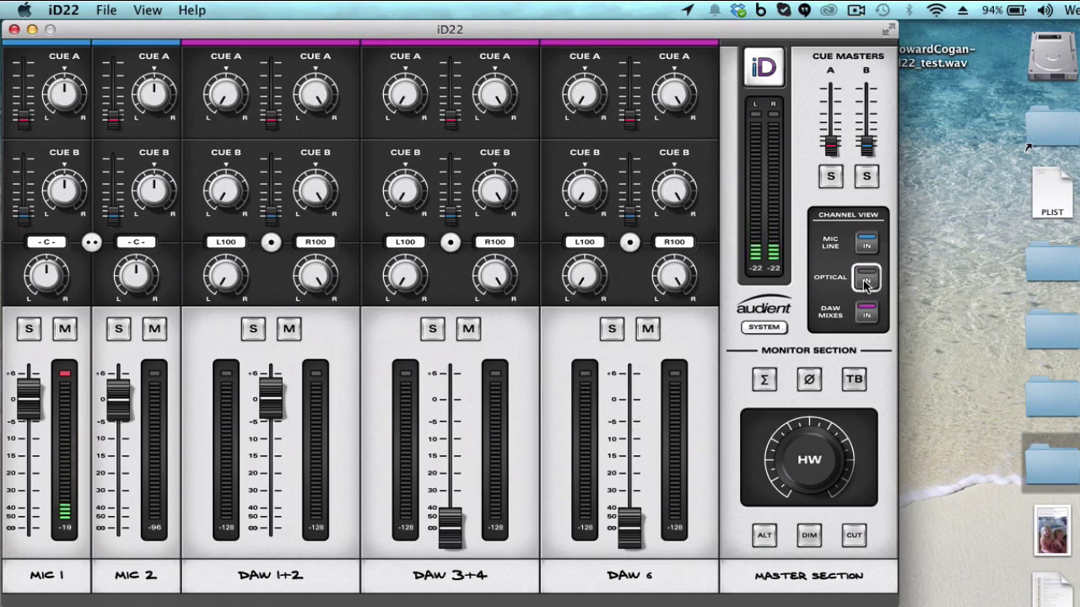
pyautogui.click(868, 308)
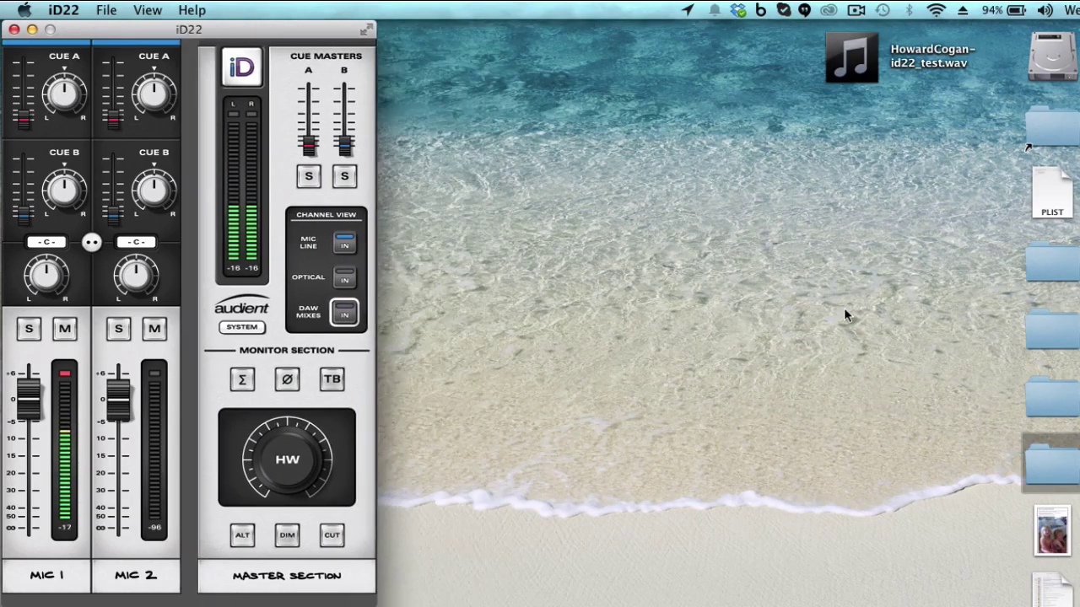
pyautogui.click(334, 311)
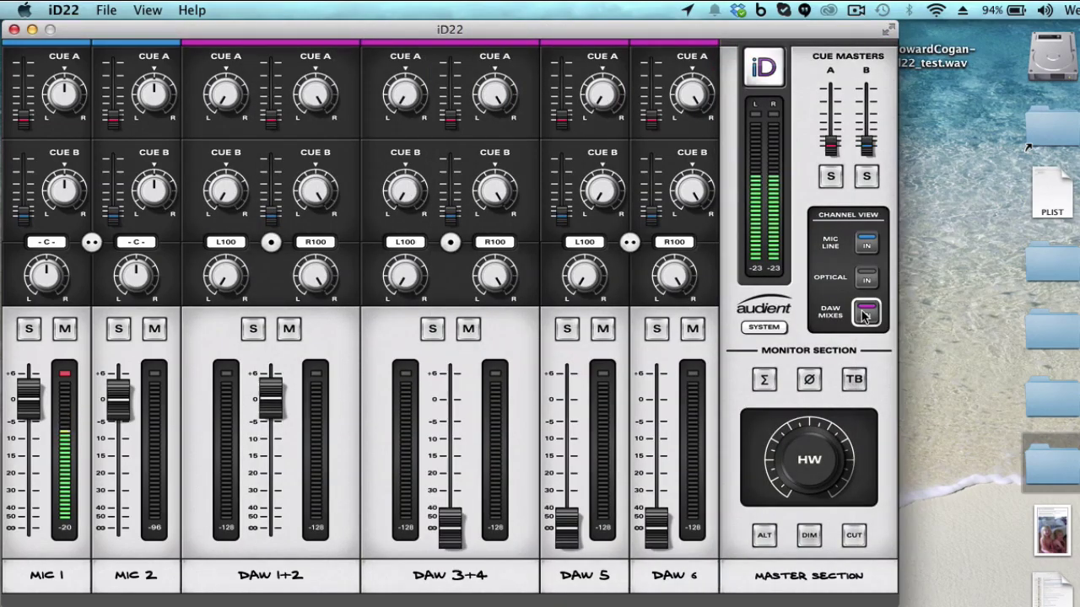
pyautogui.click(866, 311)
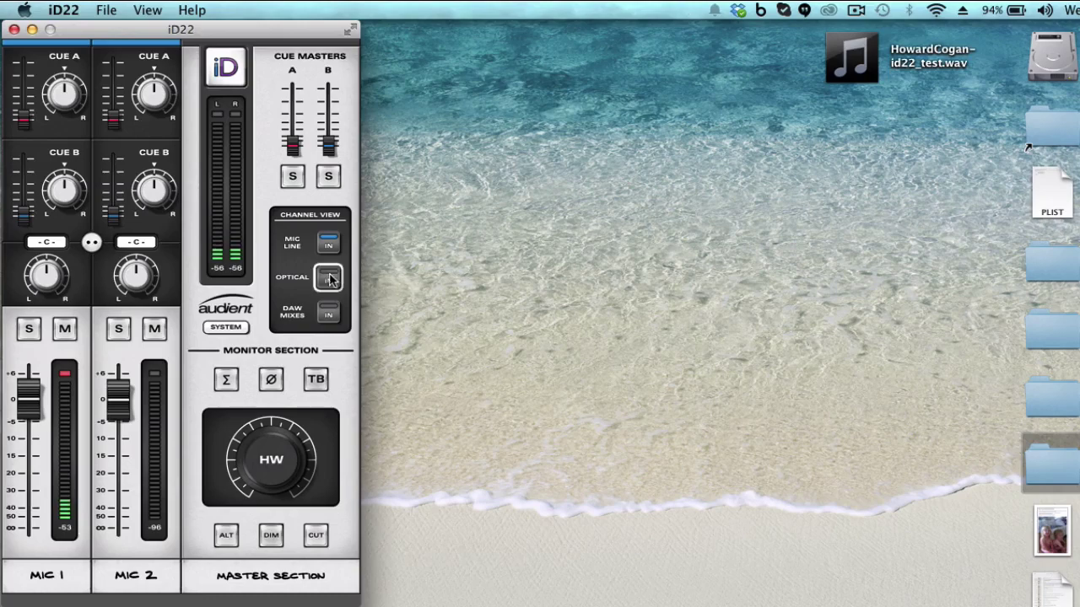
pyautogui.click(329, 279)
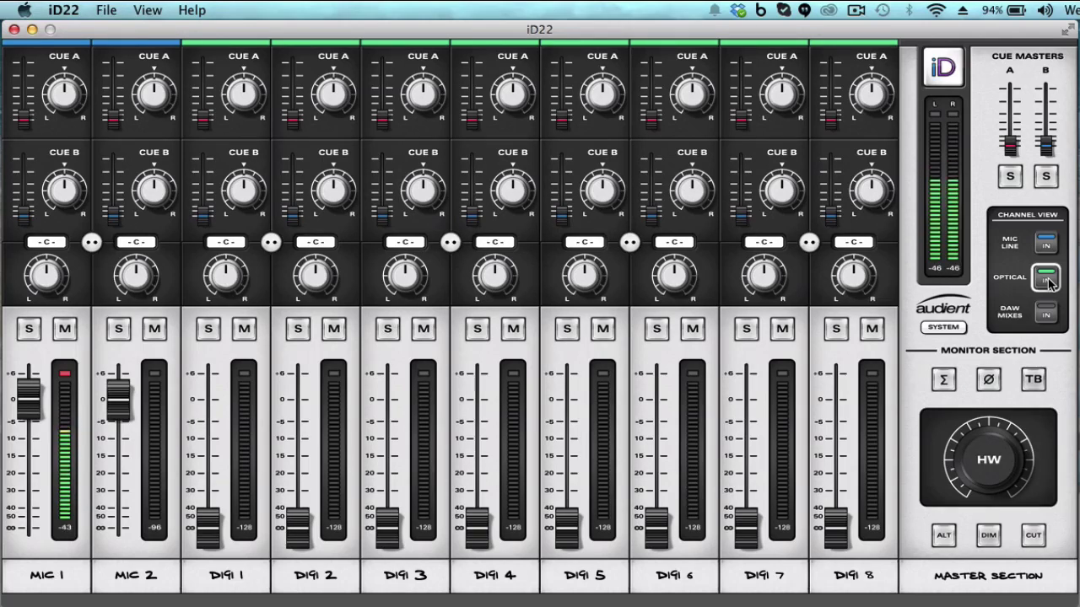
pyautogui.click(1045, 243)
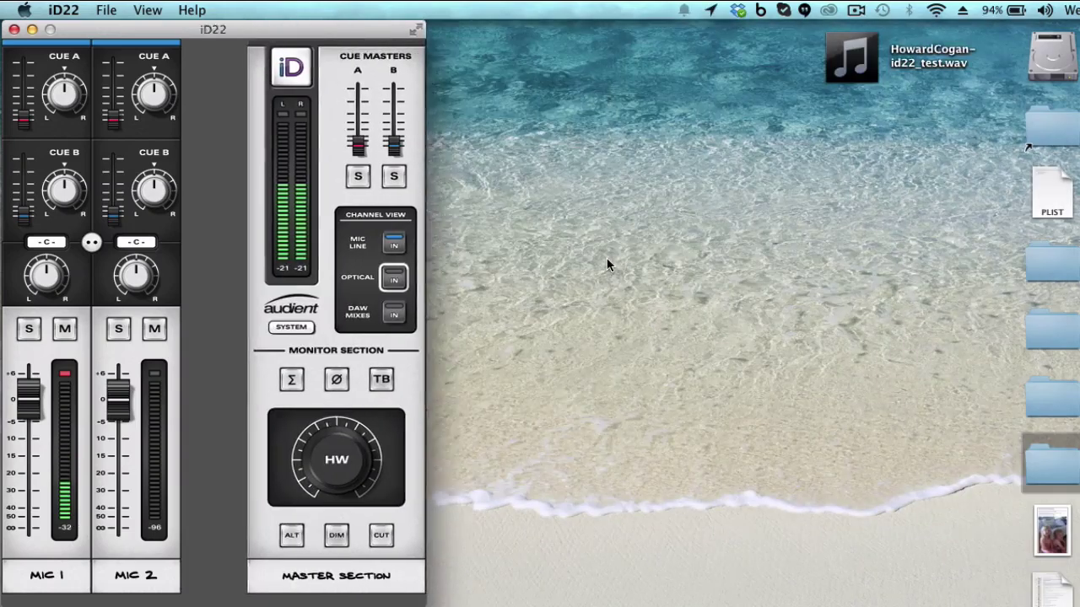
pyautogui.click(328, 245)
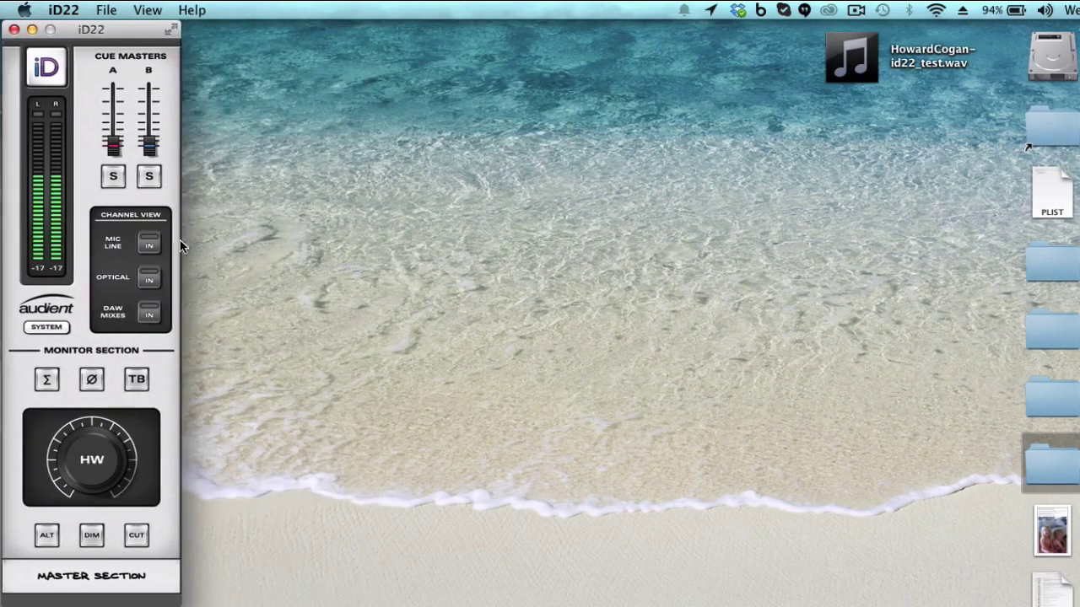
pyautogui.click(150, 244)
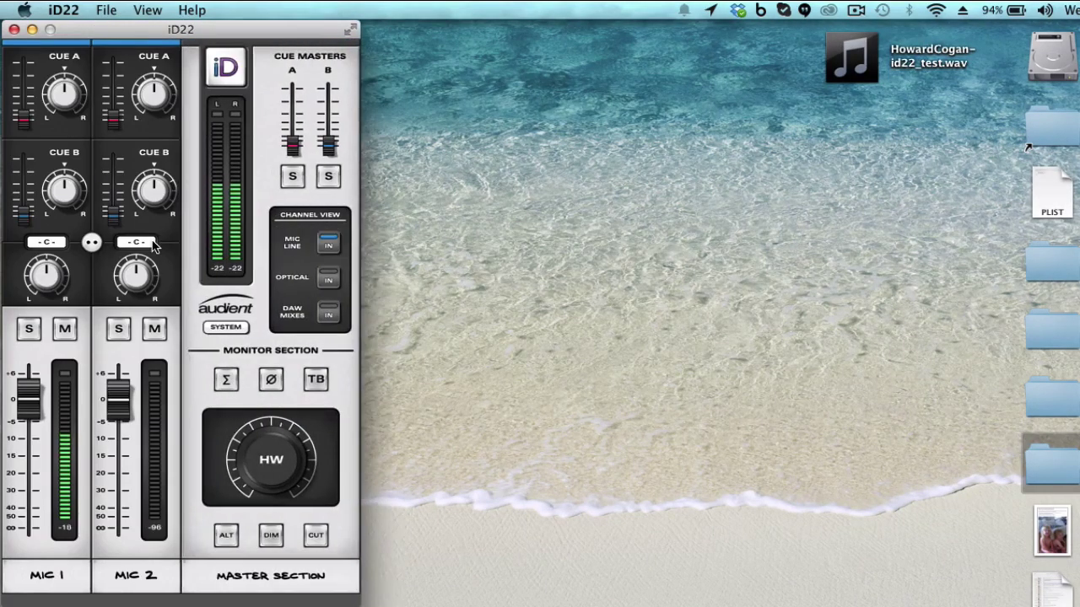
# Show the System settings and feed analogue outputs 3+4 from Cue A, kept as a stereo pair.
pyautogui.click(230, 329)
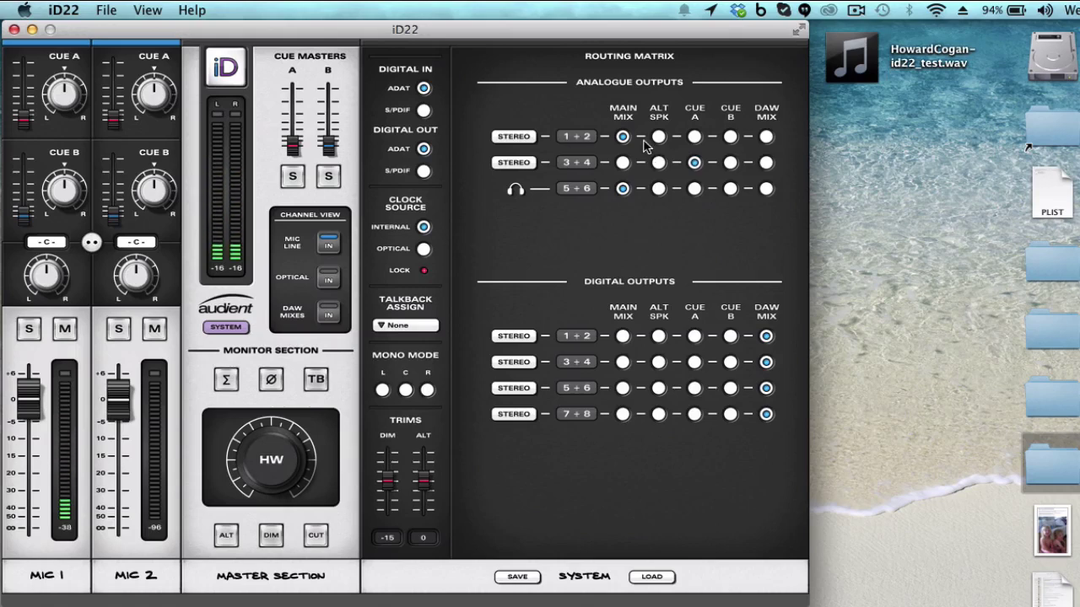
pyautogui.click(694, 163)
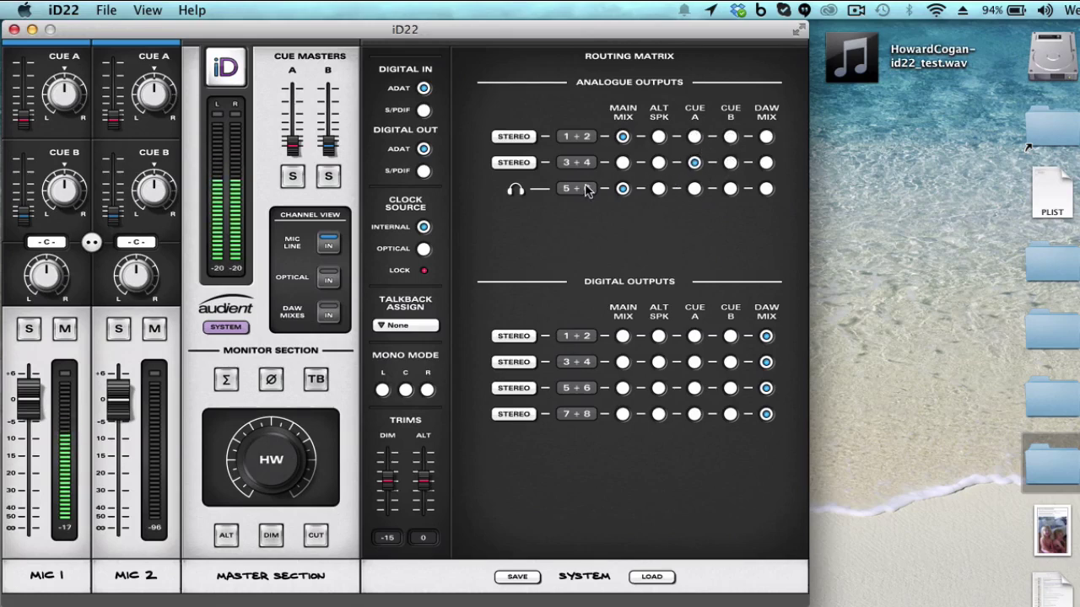
pyautogui.click(514, 163)
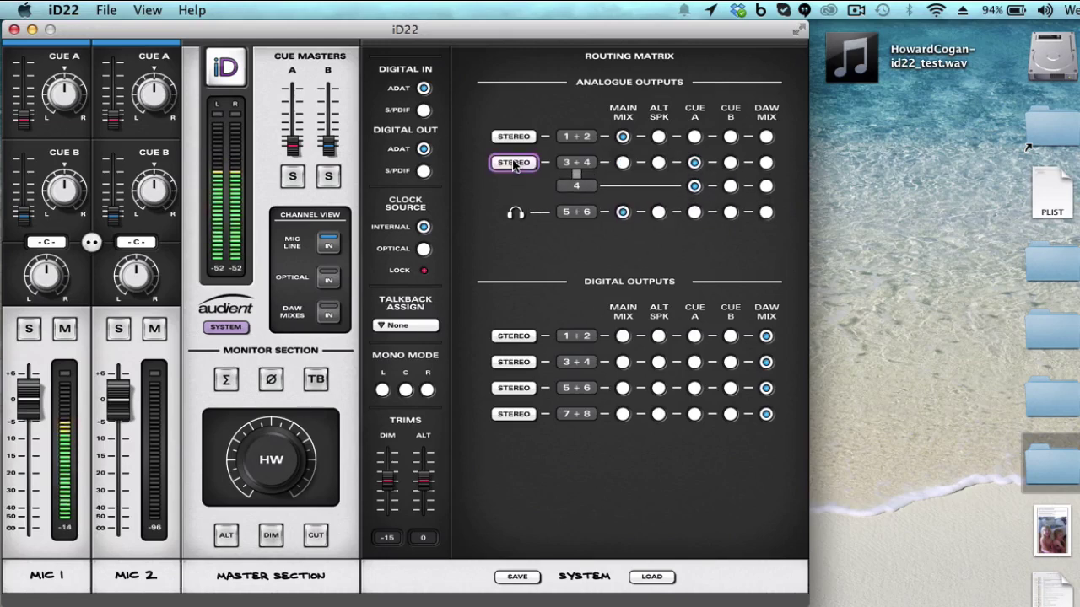
pyautogui.click(514, 163)
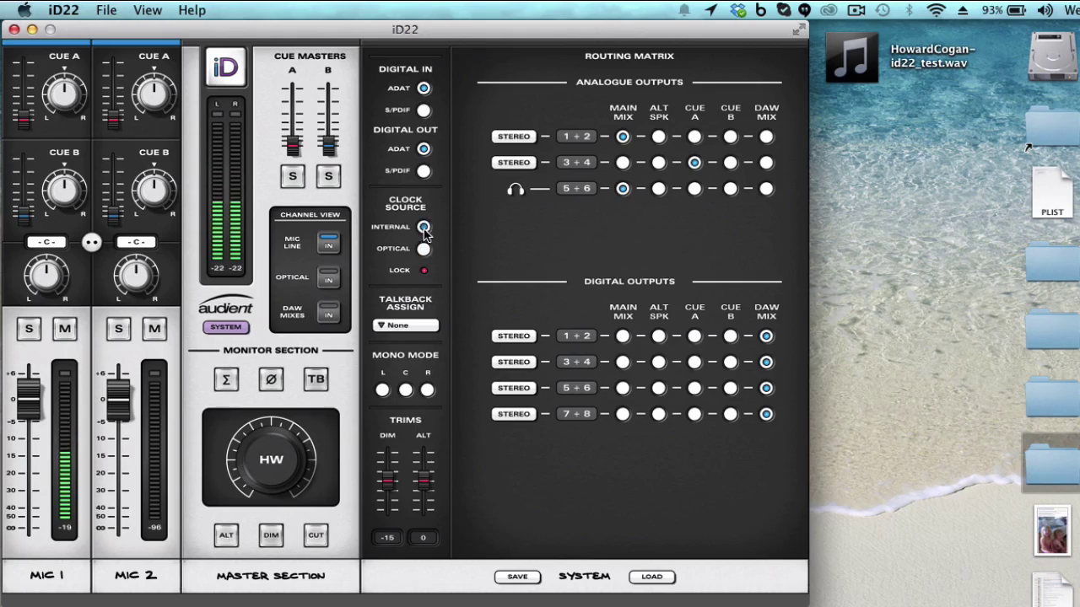
# Keep the Talkback Assign source at None and engage talkback to dim the monitors.
pyautogui.click(428, 325)
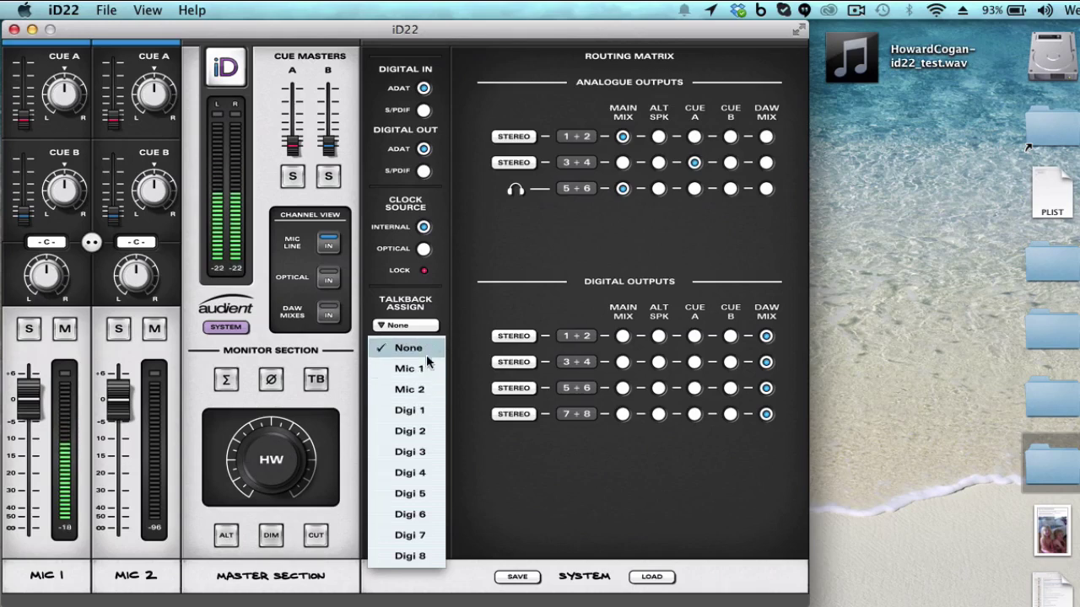
pyautogui.click(443, 329)
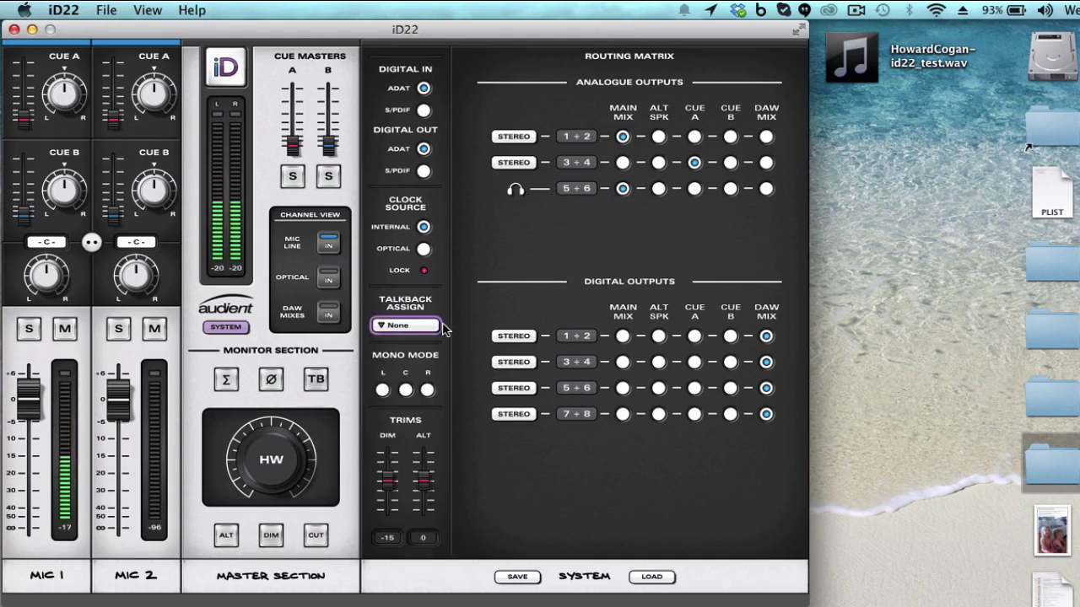
pyautogui.click(313, 381)
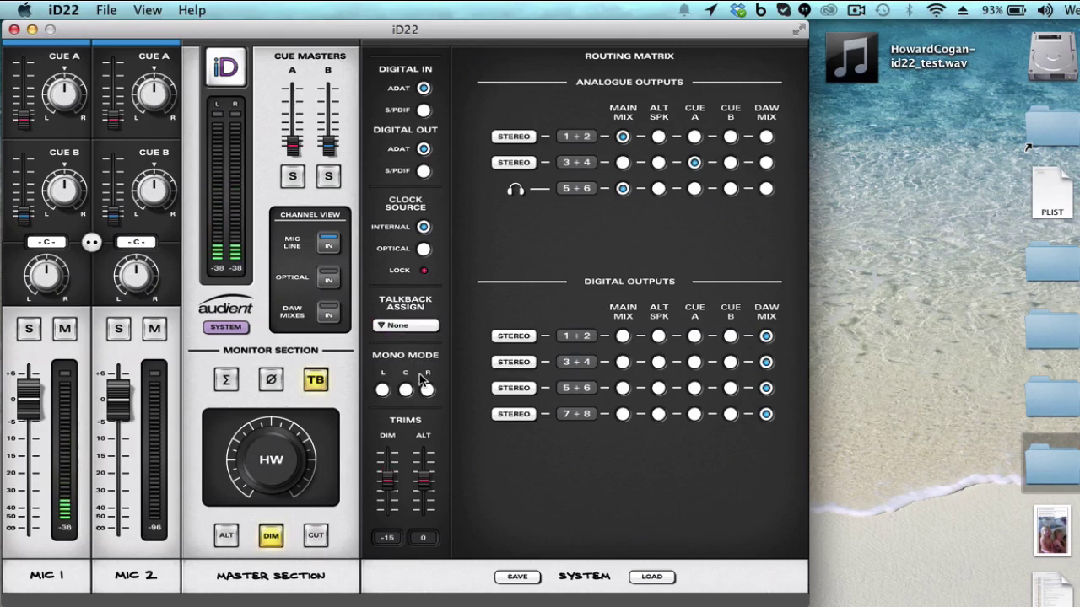
pyautogui.click(406, 390)
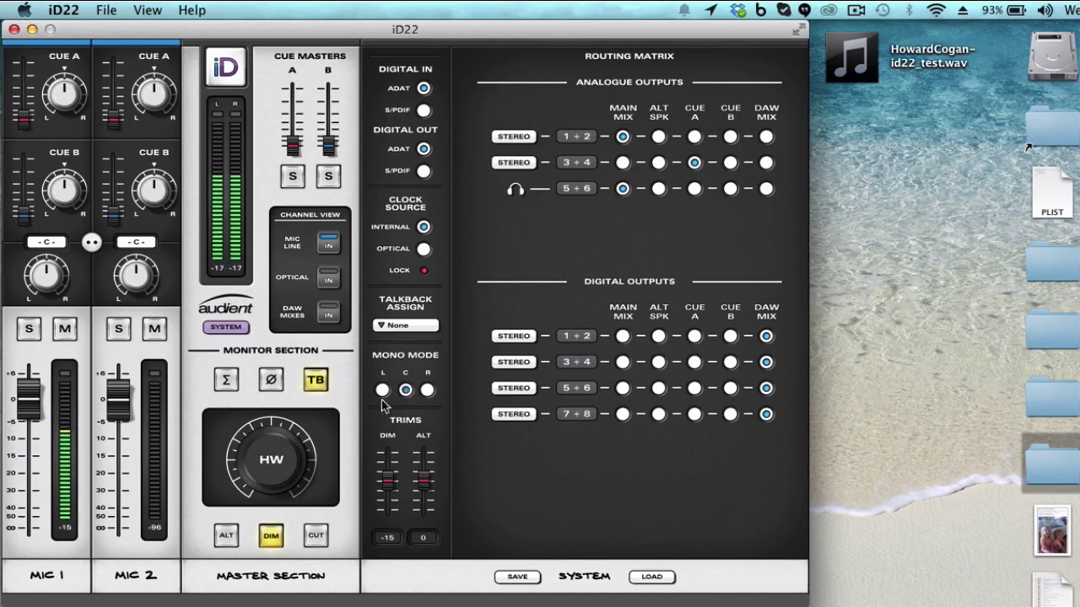
pyautogui.click(239, 386)
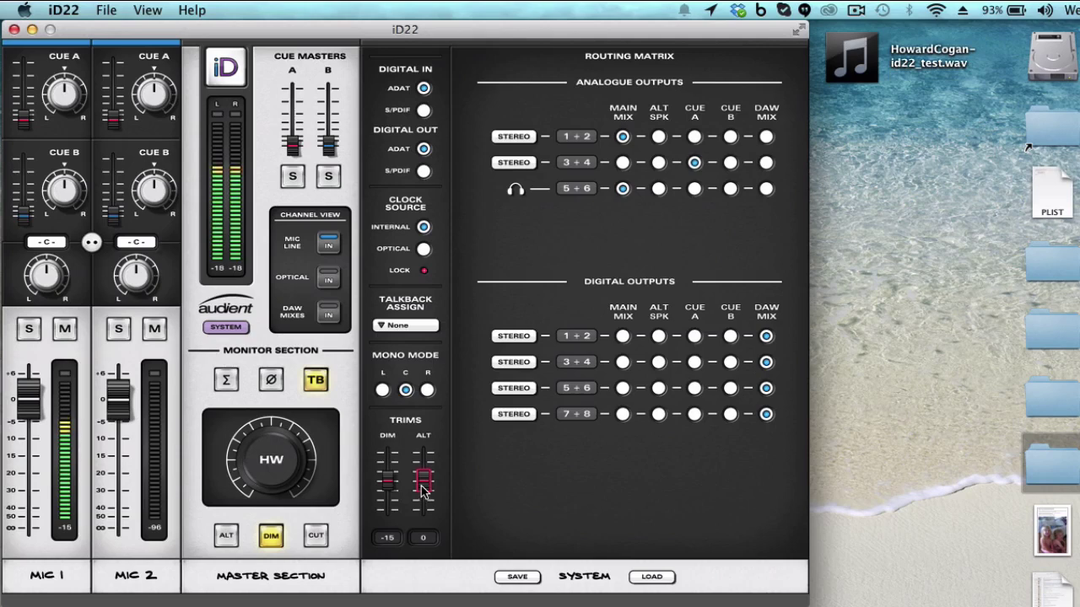
pyautogui.scroll(-1, 424, 487)
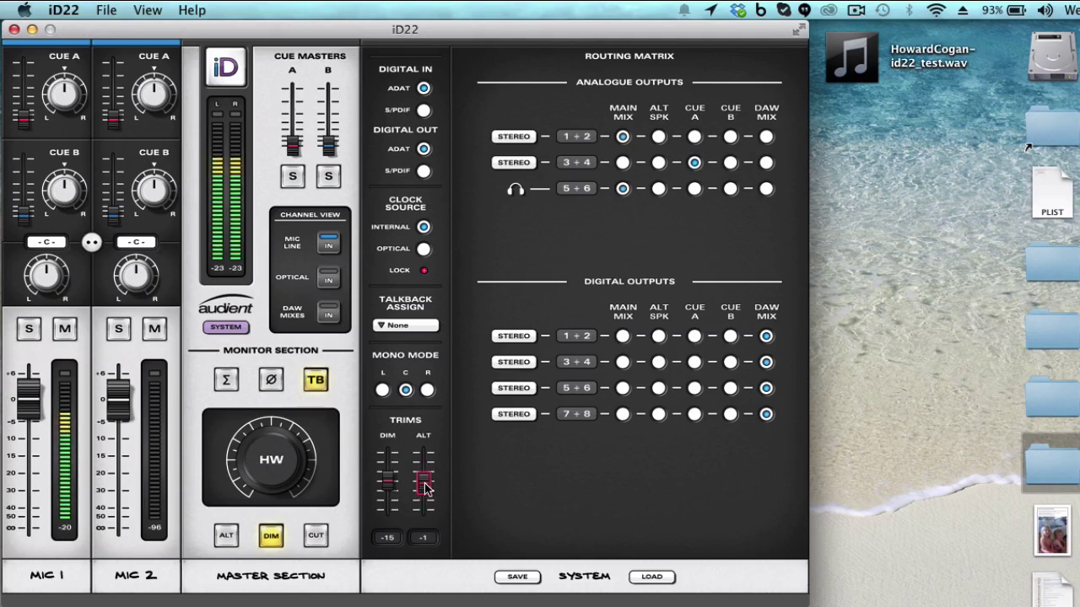
pyautogui.scroll(1, 425, 486)
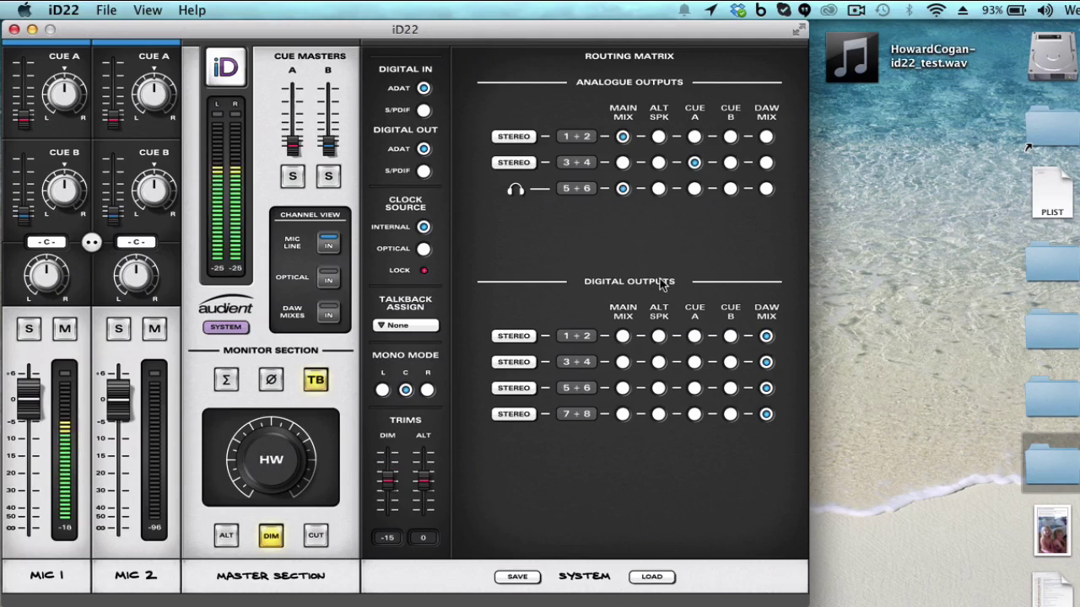
pyautogui.click(518, 577)
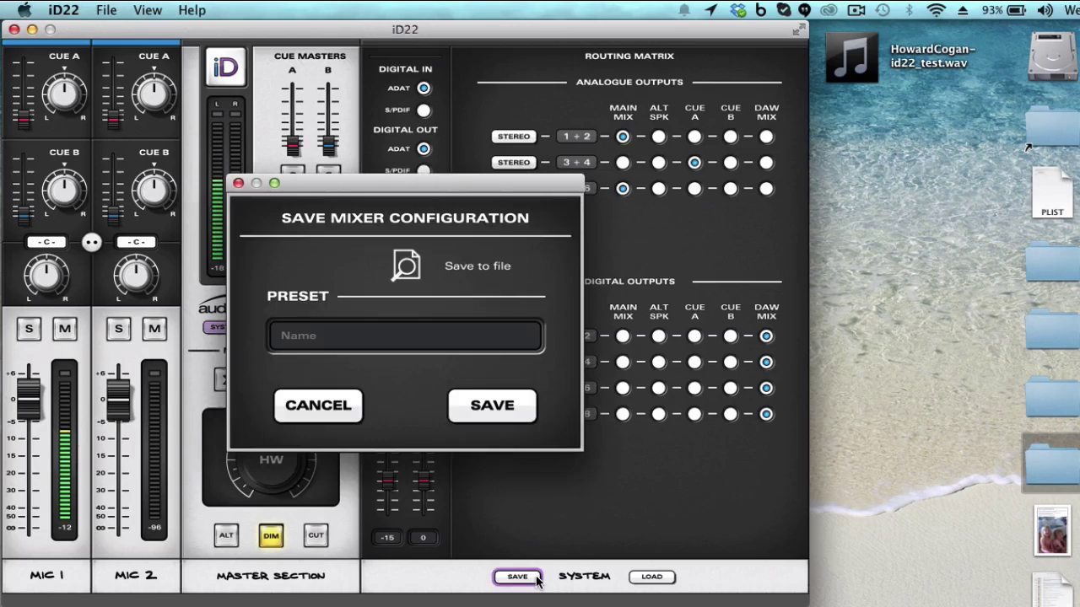
pyautogui.click(318, 407)
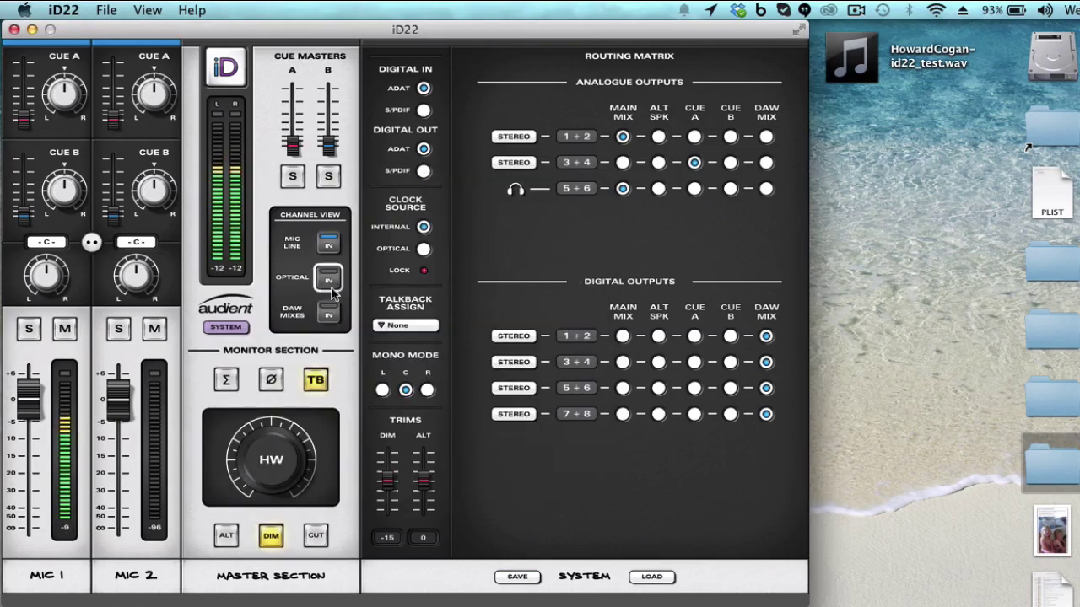
# Hide the System routing panels to reveal the DAW 1+2, 3+4, 5 and 6 strips.
pyautogui.click(225, 327)
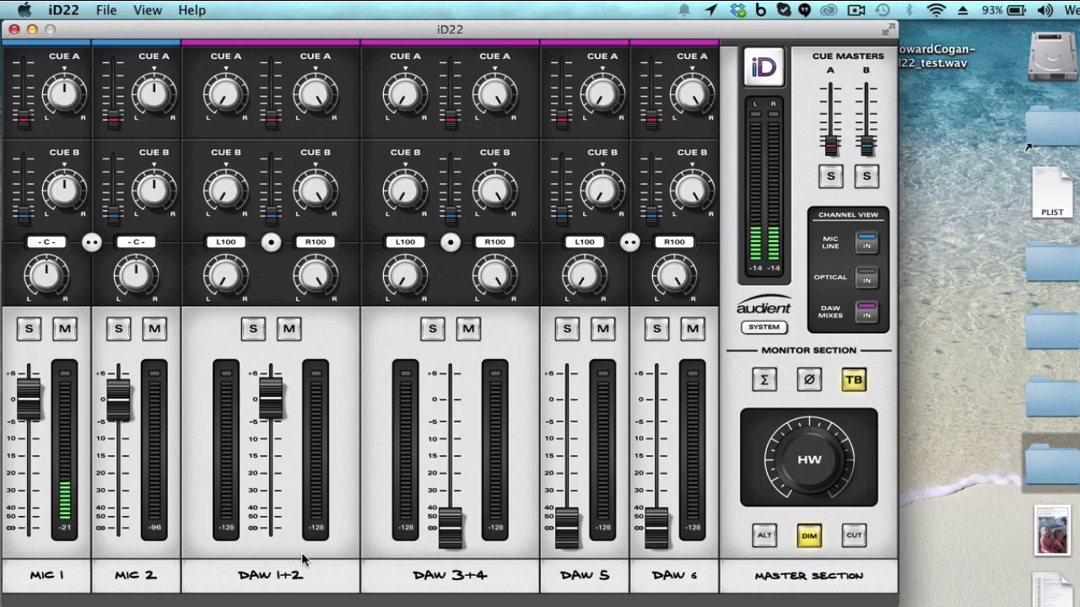
pyautogui.moveTo(272, 386)
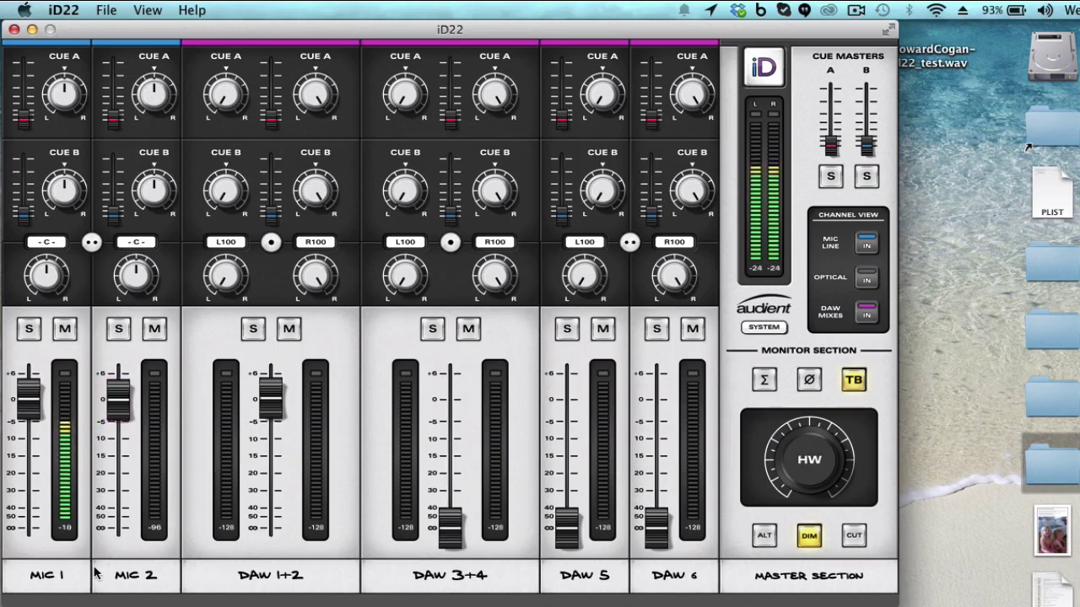
# Rename the MIC 1 channel and rename MIC 2 to TLM103.
pyautogui.doubleClick(39, 581)
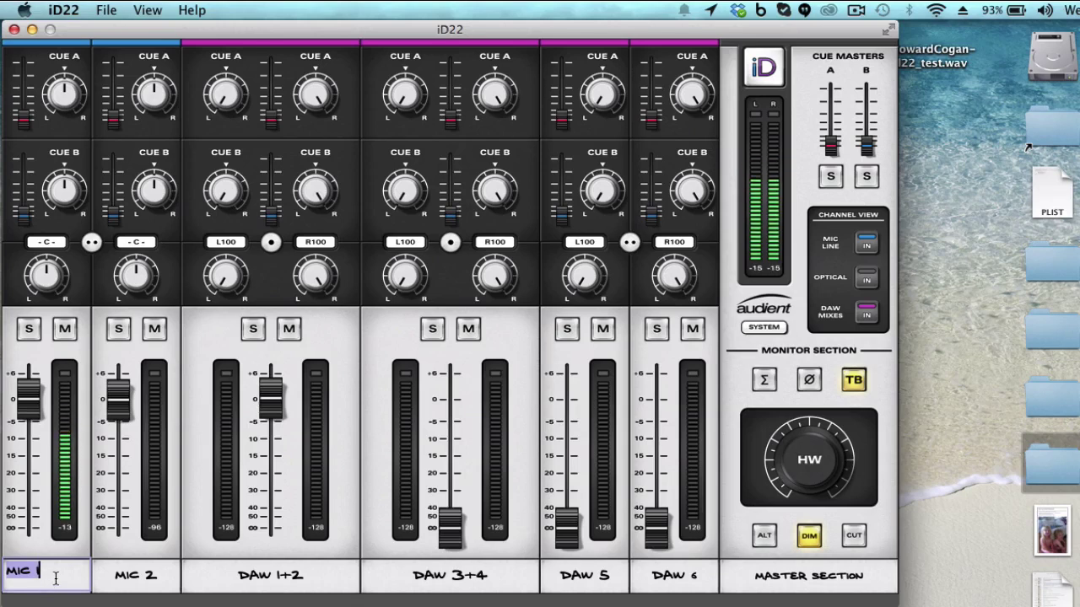
pyautogui.write("4's")
pyautogui.press('Return')
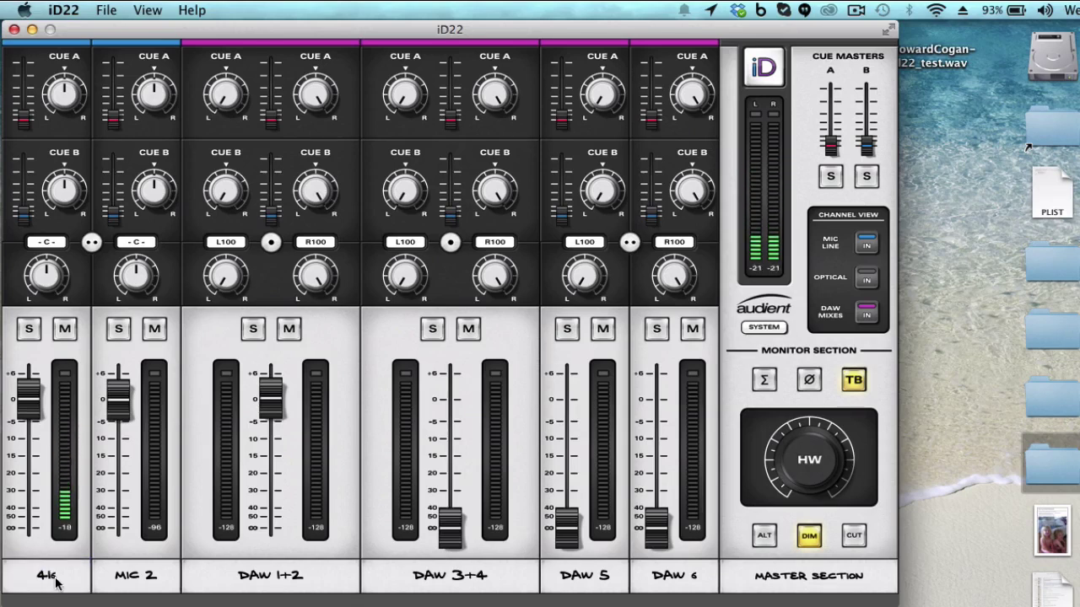
pyautogui.doubleClick(124, 579)
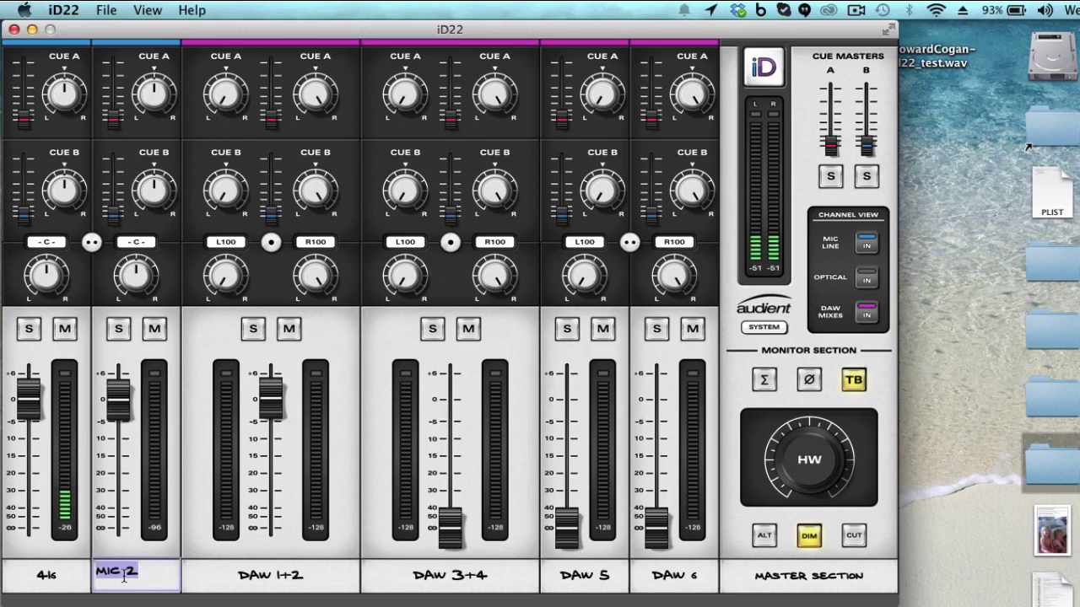
pyautogui.write('TLM')
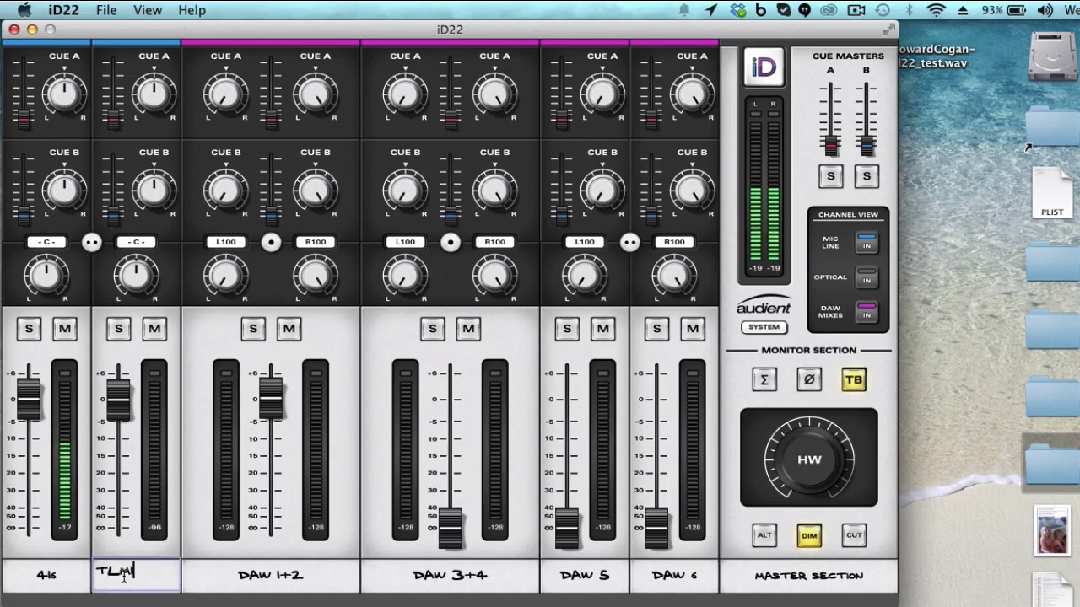
pyautogui.write('103')
pyautogui.press('Return')
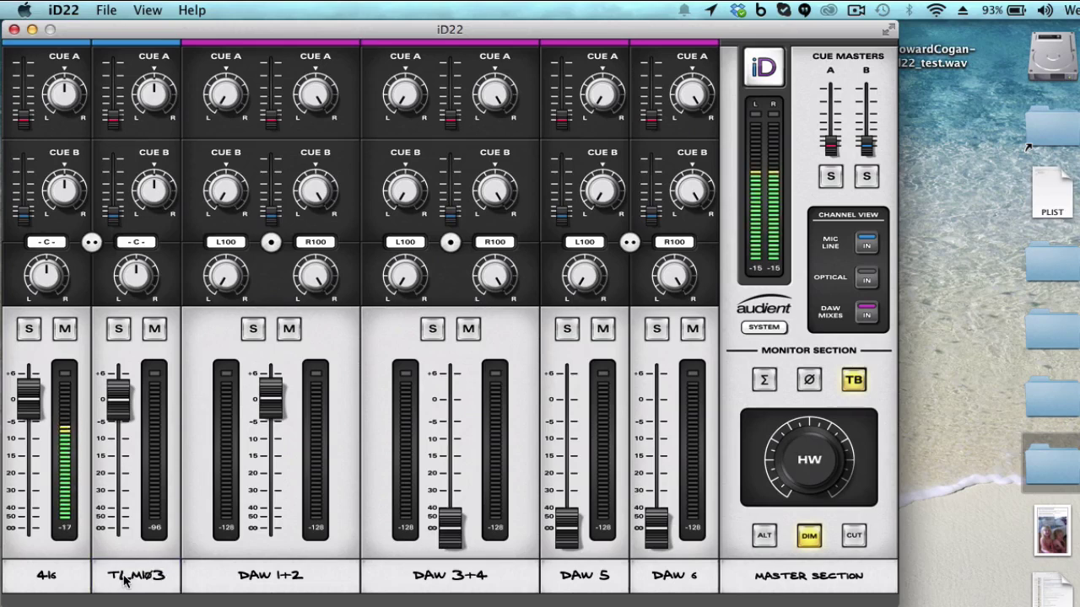
# Correct the first mic channel's name to 416 and pull the DAW 5 fader fully down.
pyautogui.doubleClick(65, 580)
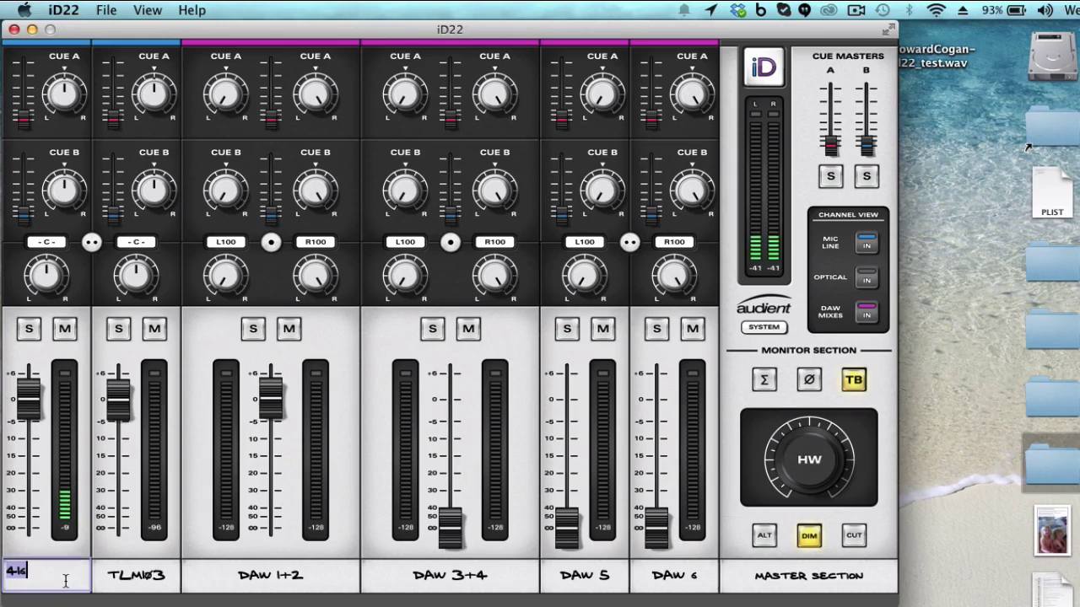
pyautogui.write('4')
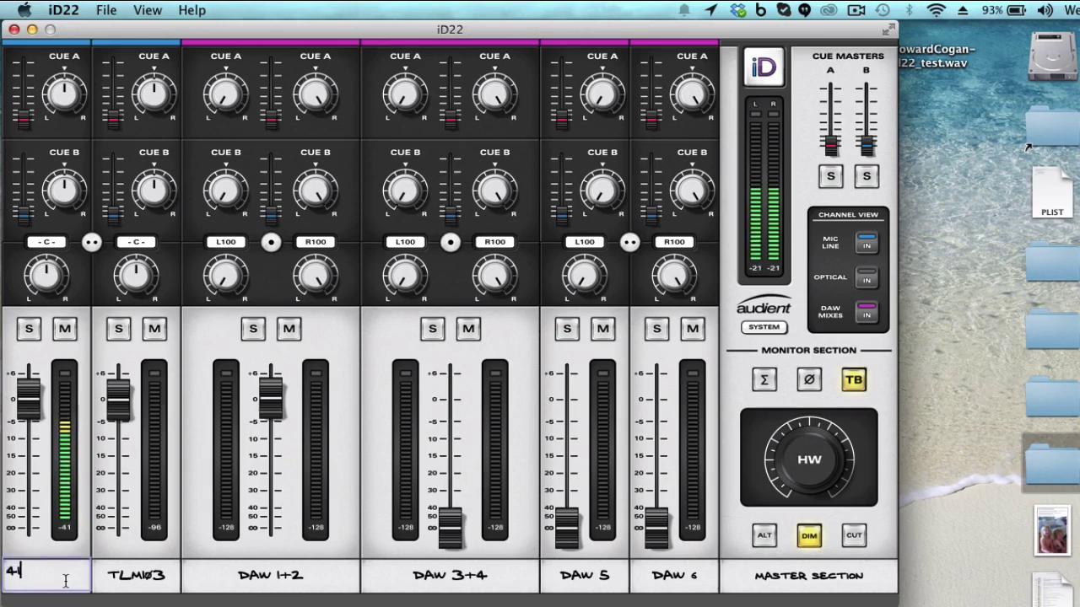
pyautogui.write("'s")
pyautogui.press('Return')
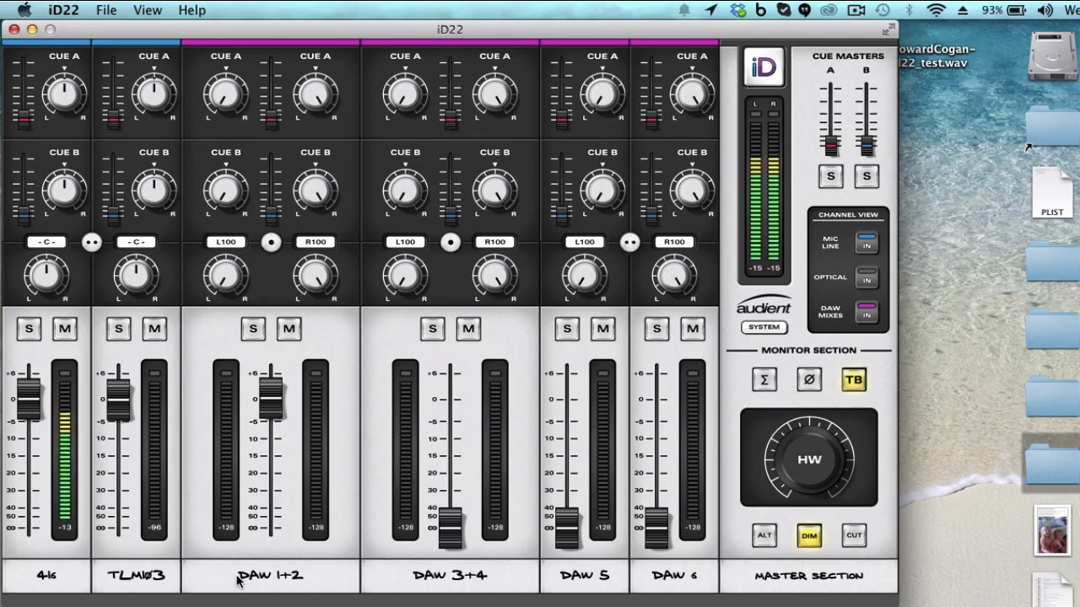
pyautogui.moveTo(567, 528); pyautogui.dragTo(580, 557)
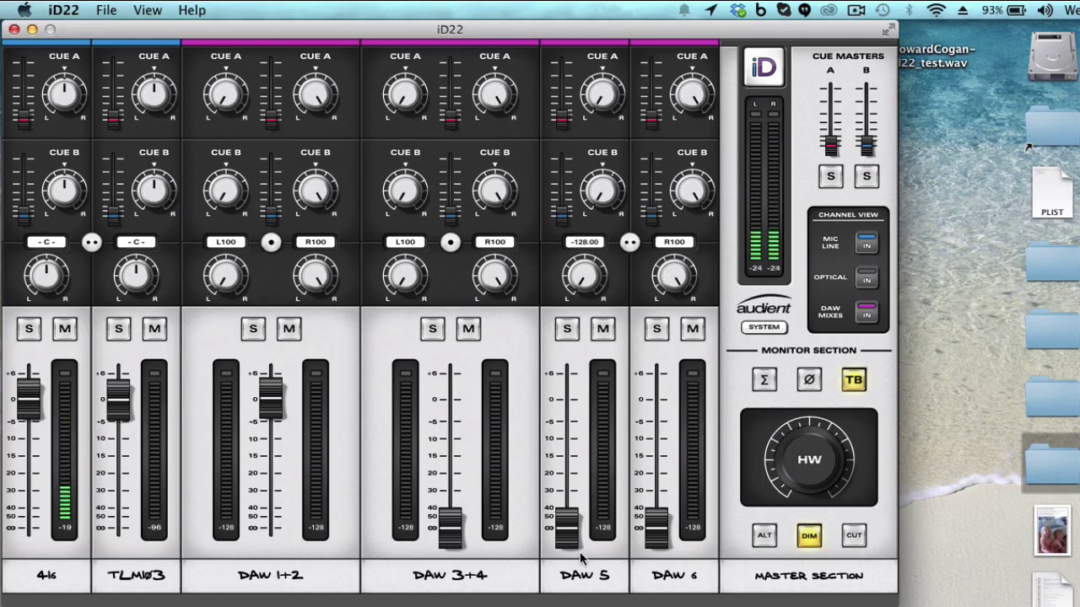